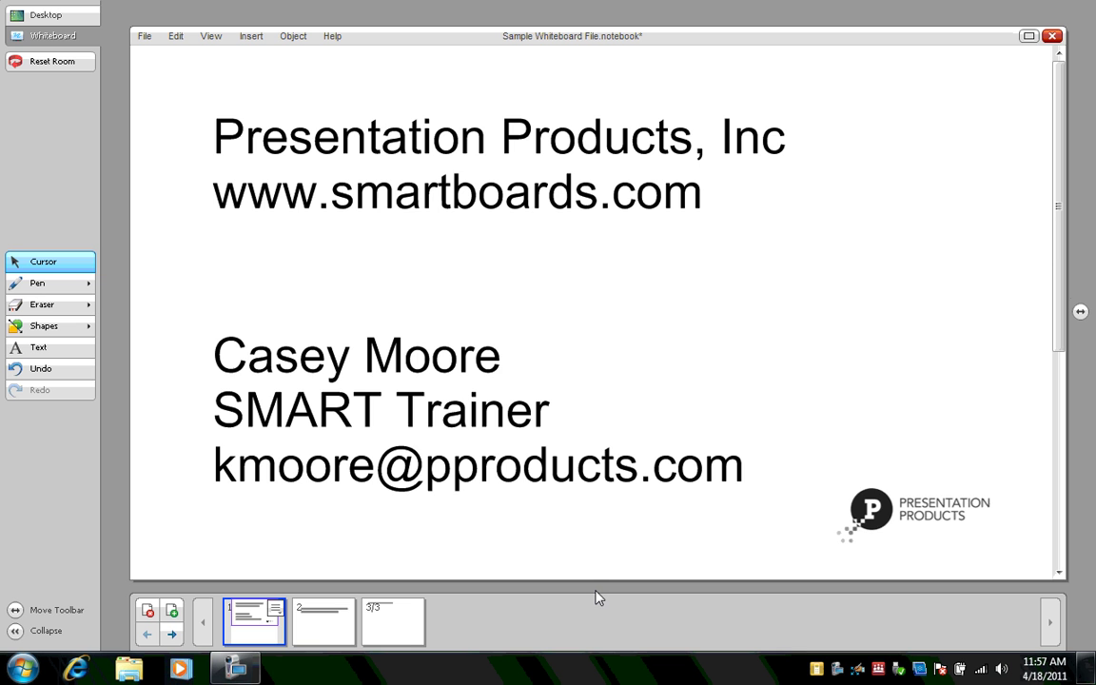
- Open page 3, 'Microsoft Office is Ink Aware', and reveal its image, text and screenshot bullets
click(314, 630)
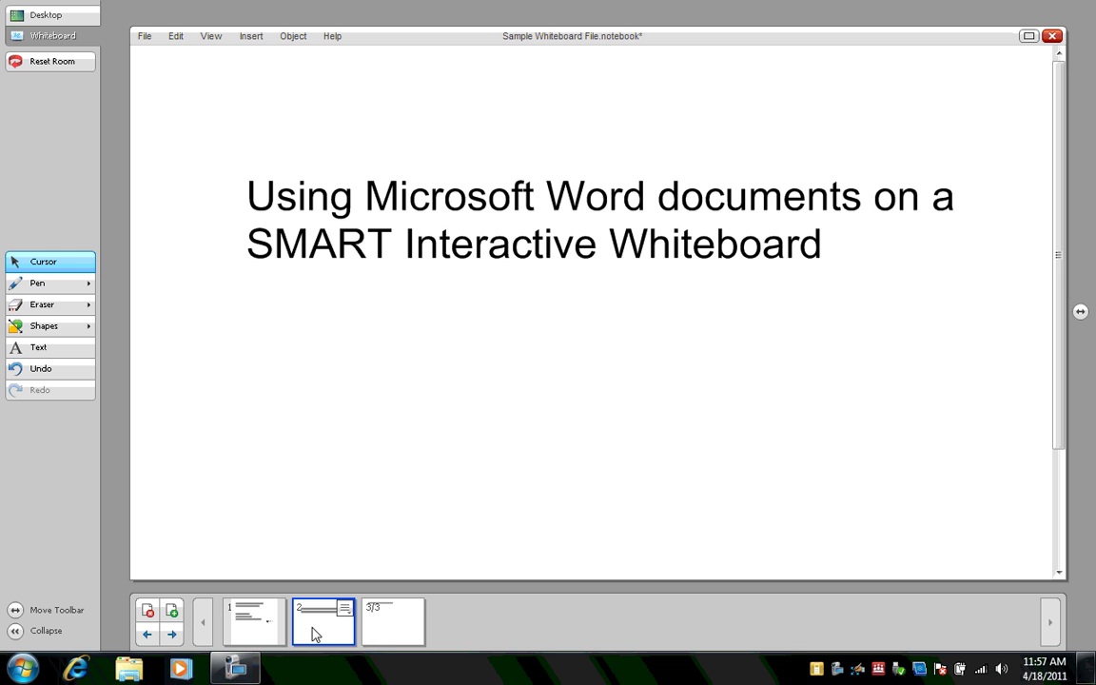
click(407, 623)
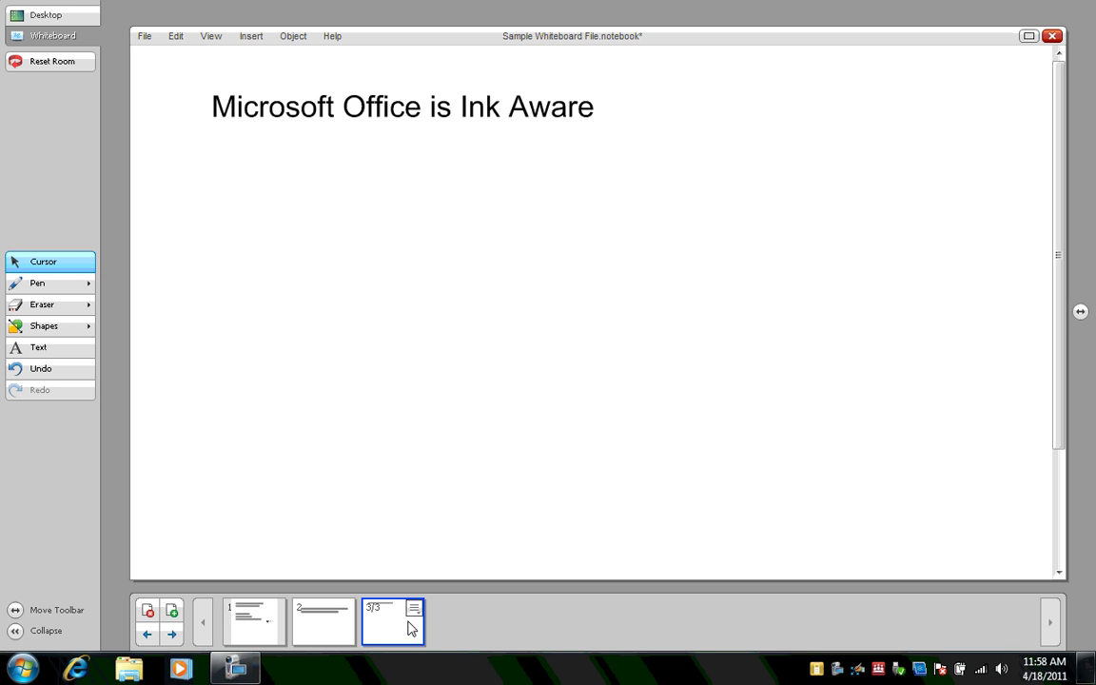
click(402, 215)
drag(421, 278, 427, 329)
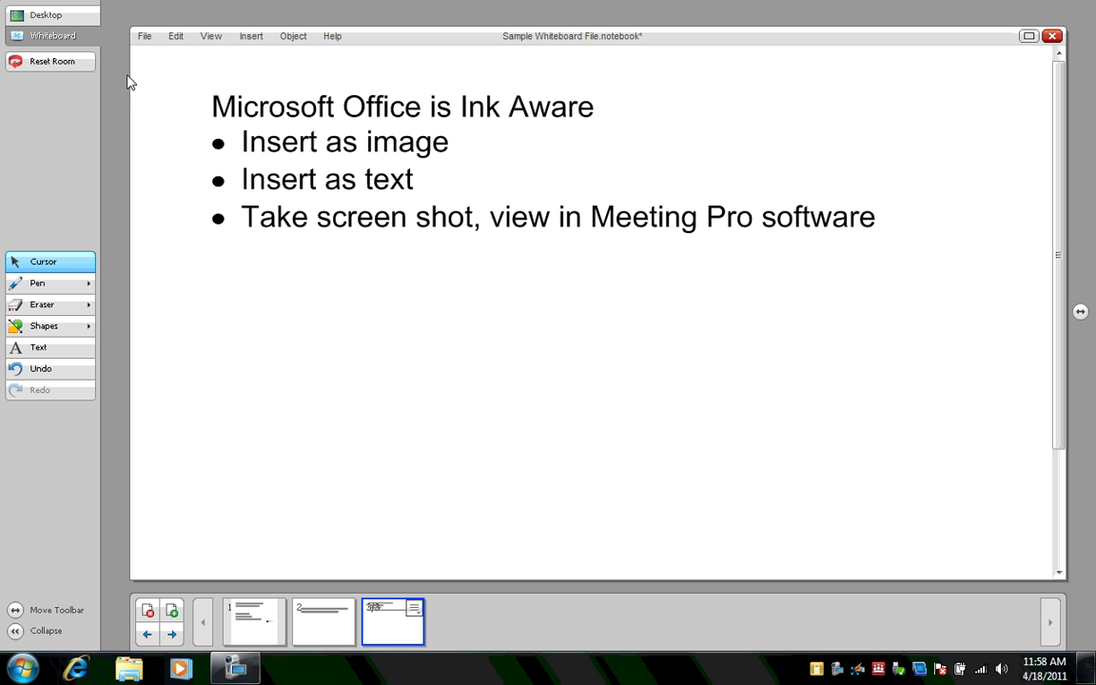
- Launch a blank Word document from the desktop, close the startup pane, and move Aware Tools top-right
click(56, 19)
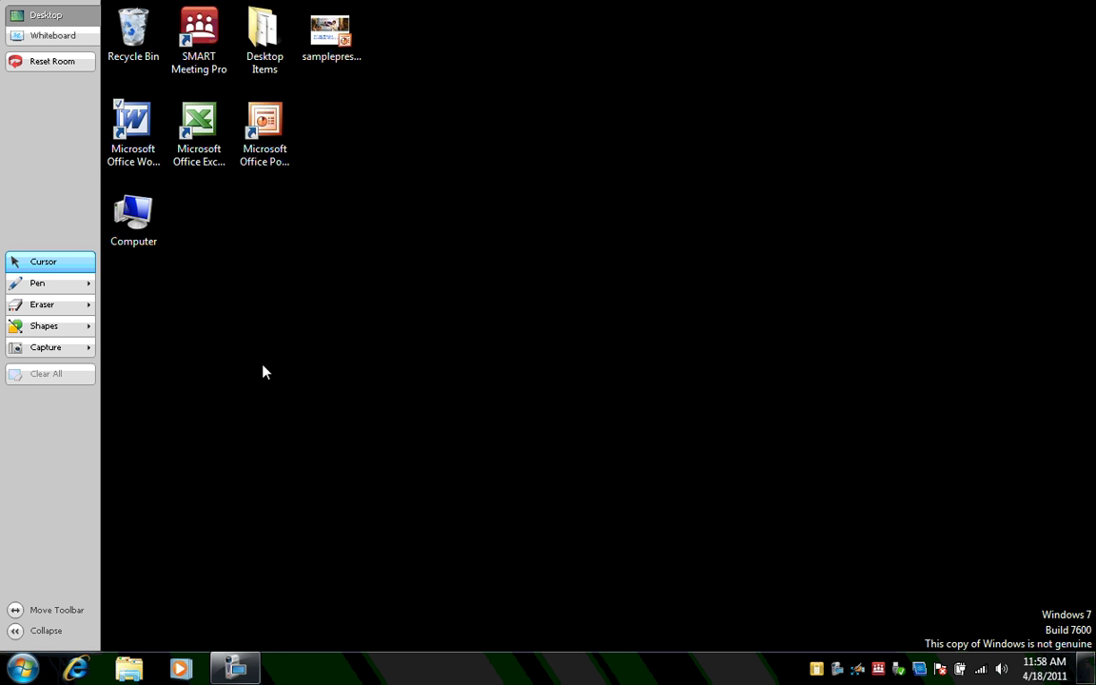
double_click(138, 123)
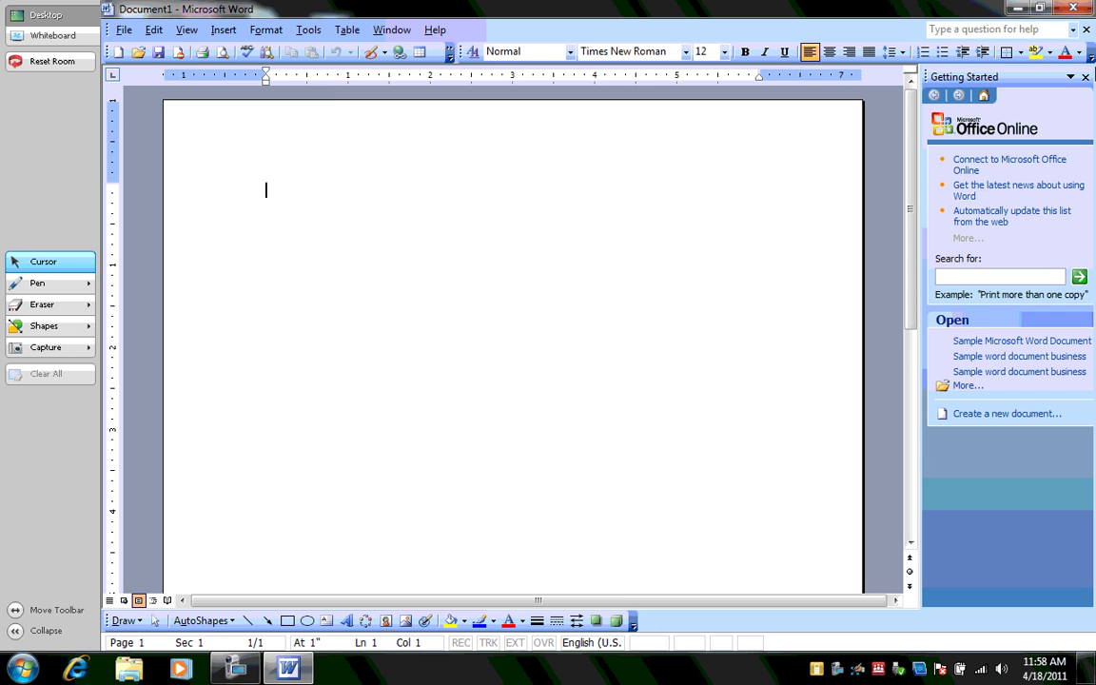
click(1084, 77)
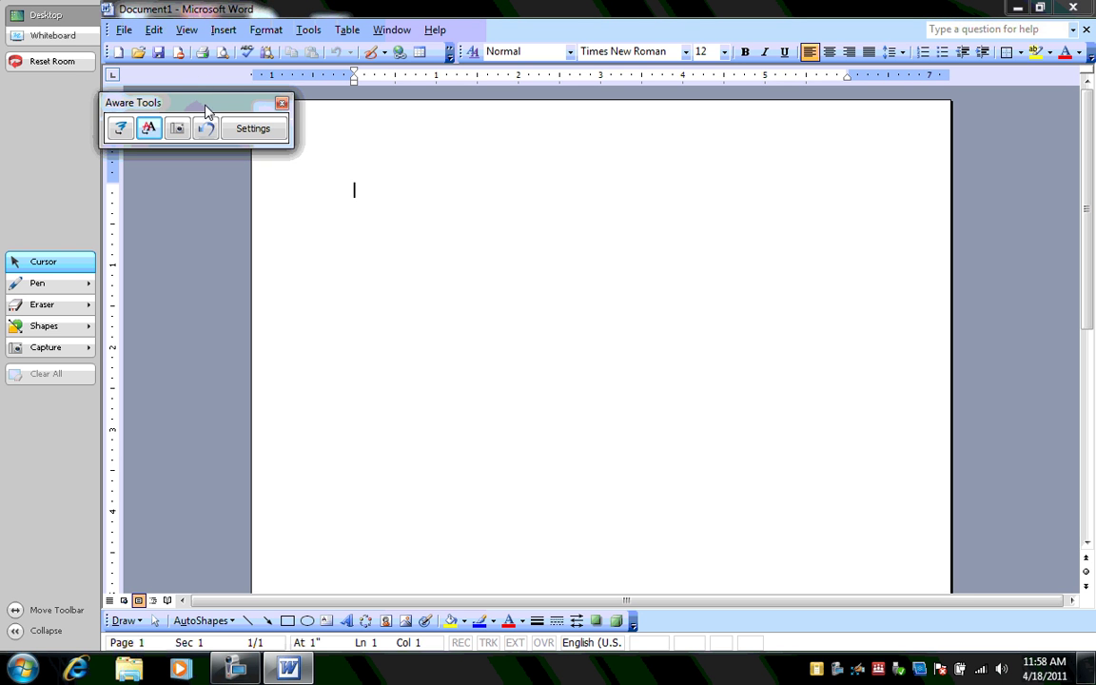
mouse_move(186, 95)
mouse_down()
mouse_move(217, 106)
mouse_move(283, 86)
mouse_up()
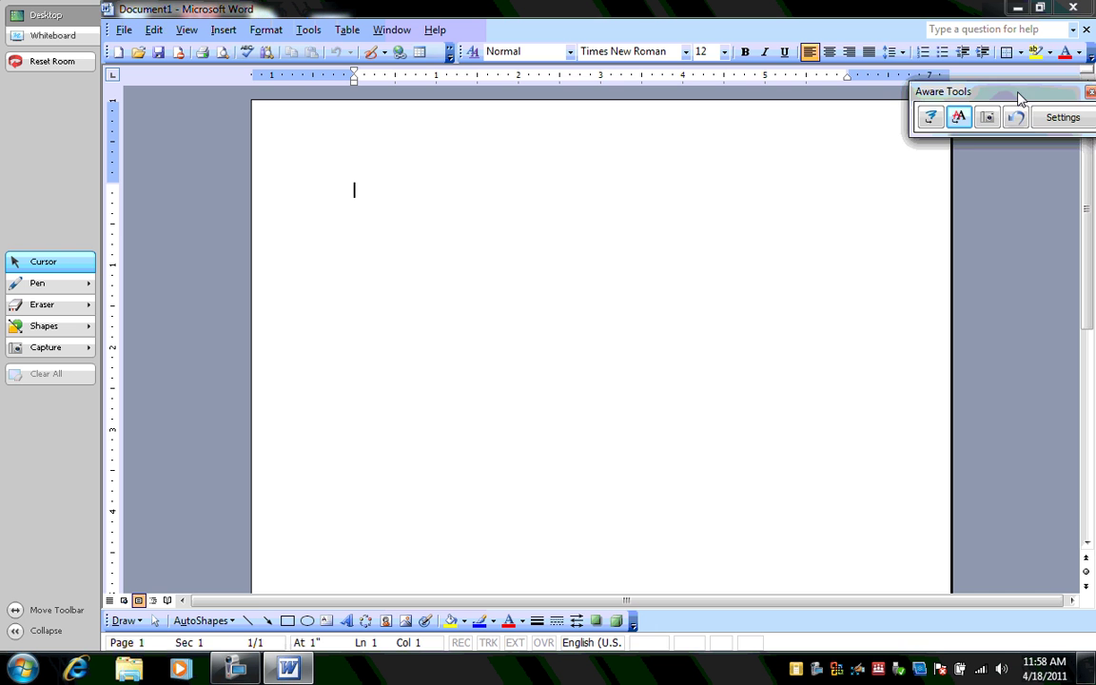
drag(283, 85, 972, 78)
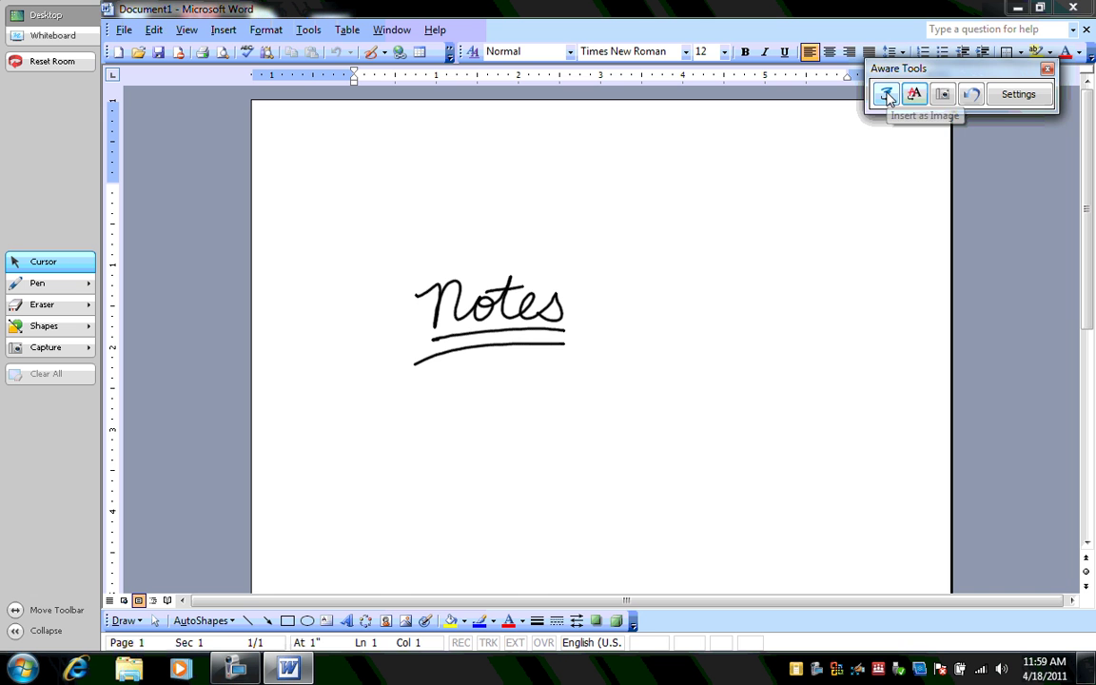
drag(886, 98, 725, 168)
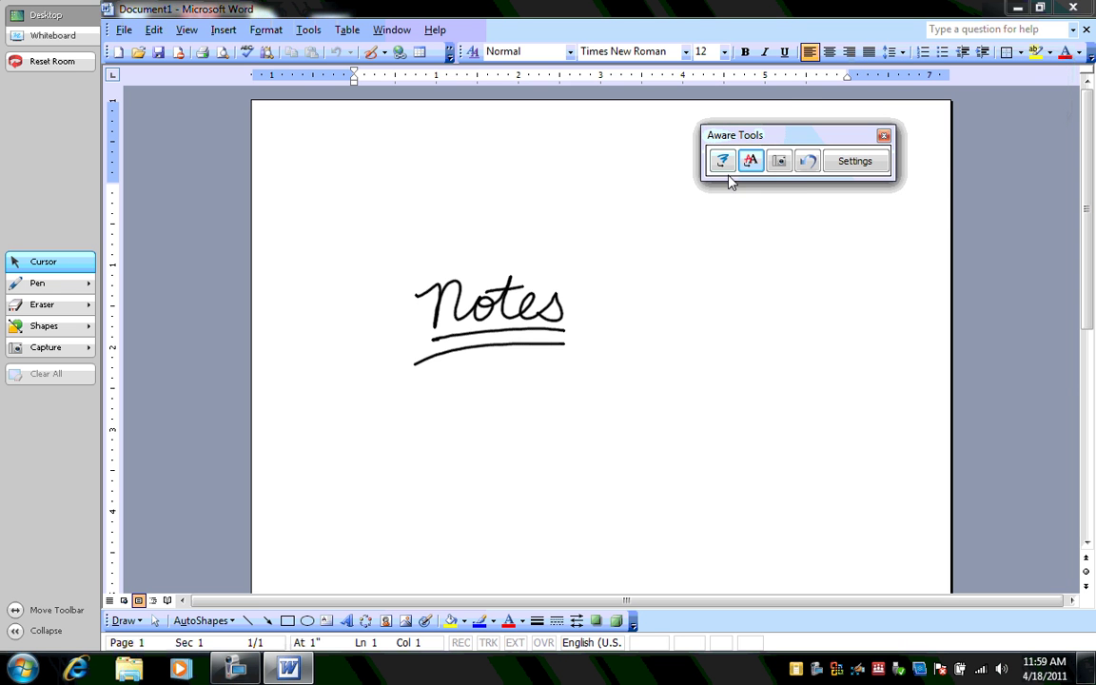
click(723, 164)
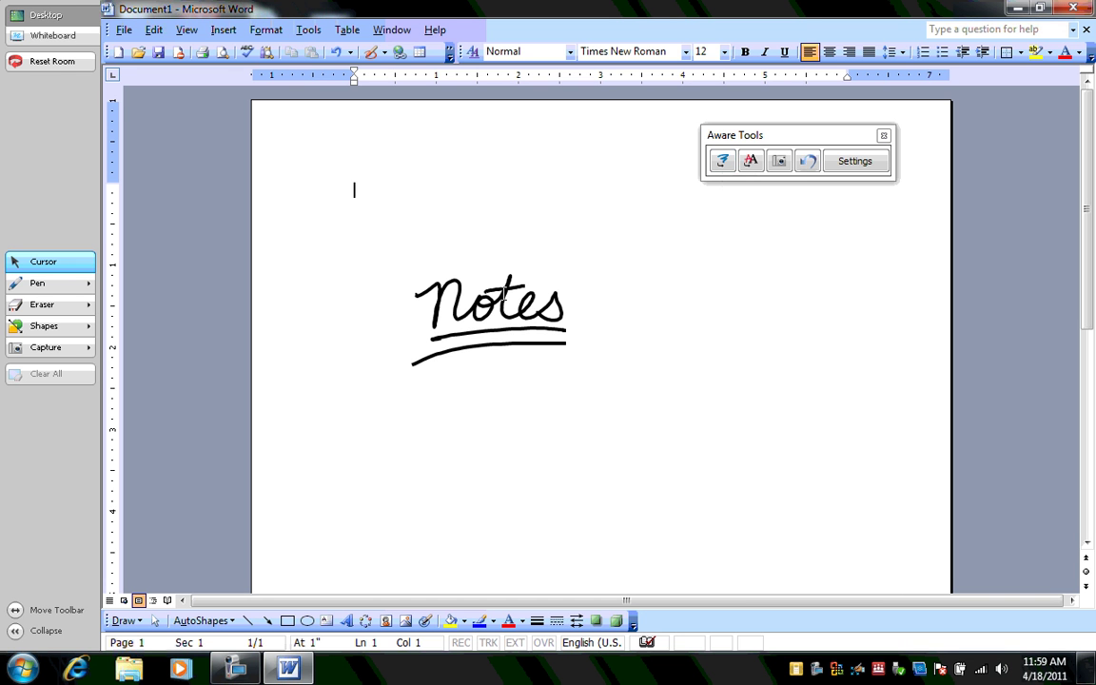
click(514, 314)
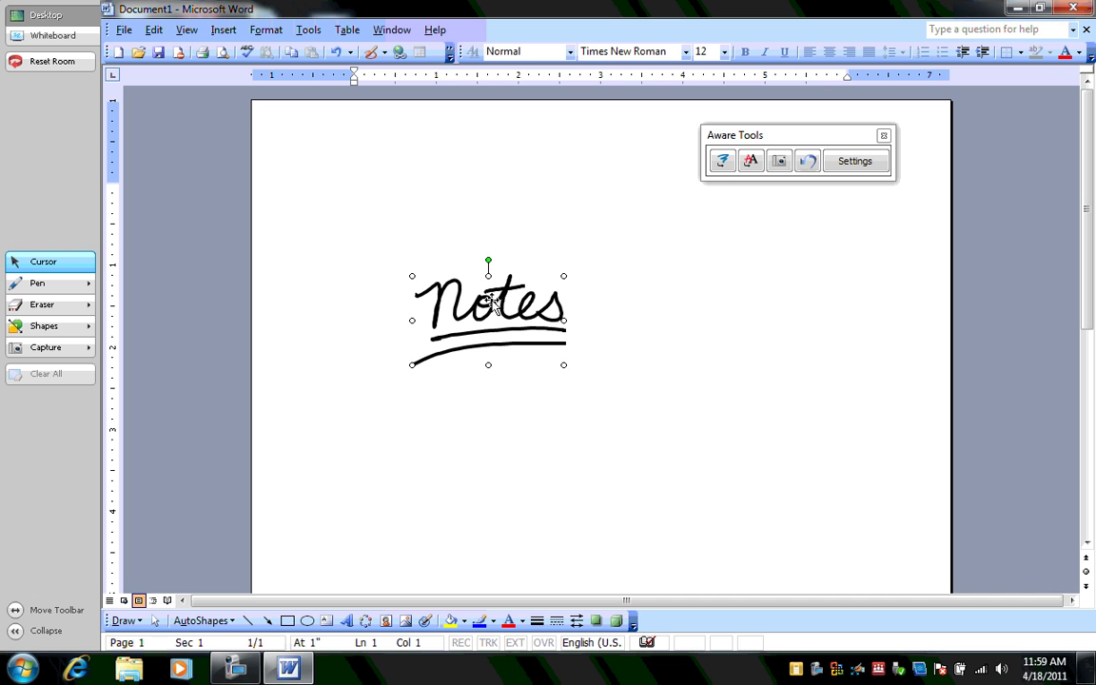
mouse_move(491, 308)
mouse_down()
mouse_move(682, 468)
mouse_move(730, 297)
mouse_up()
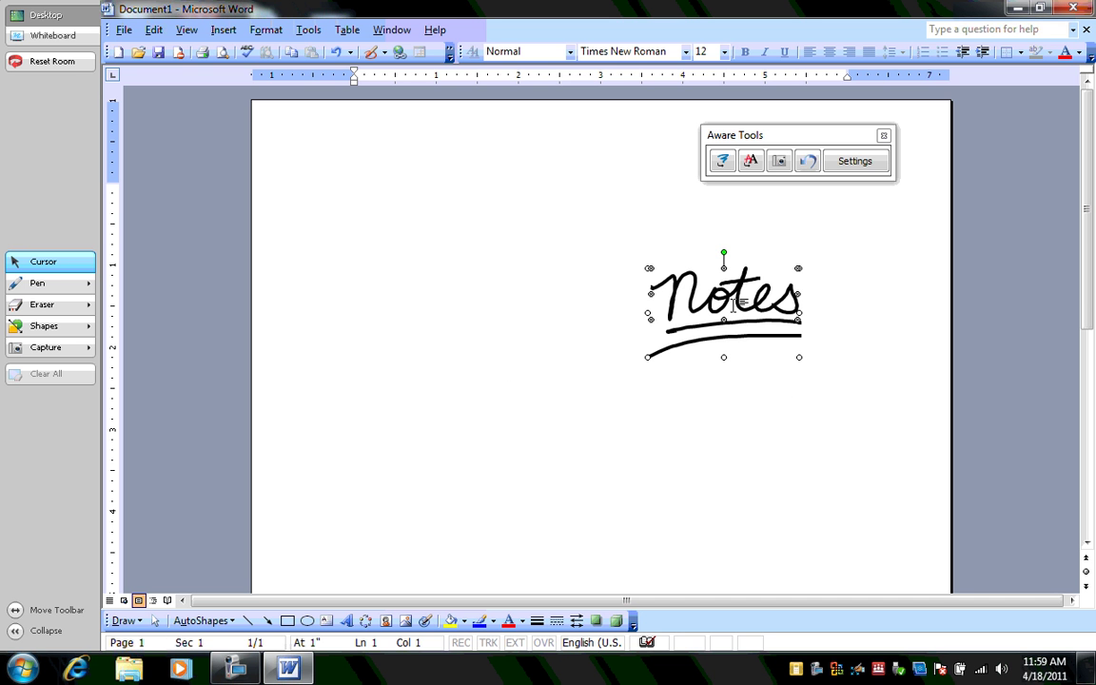
click(513, 358)
click(740, 293)
key(Delete)
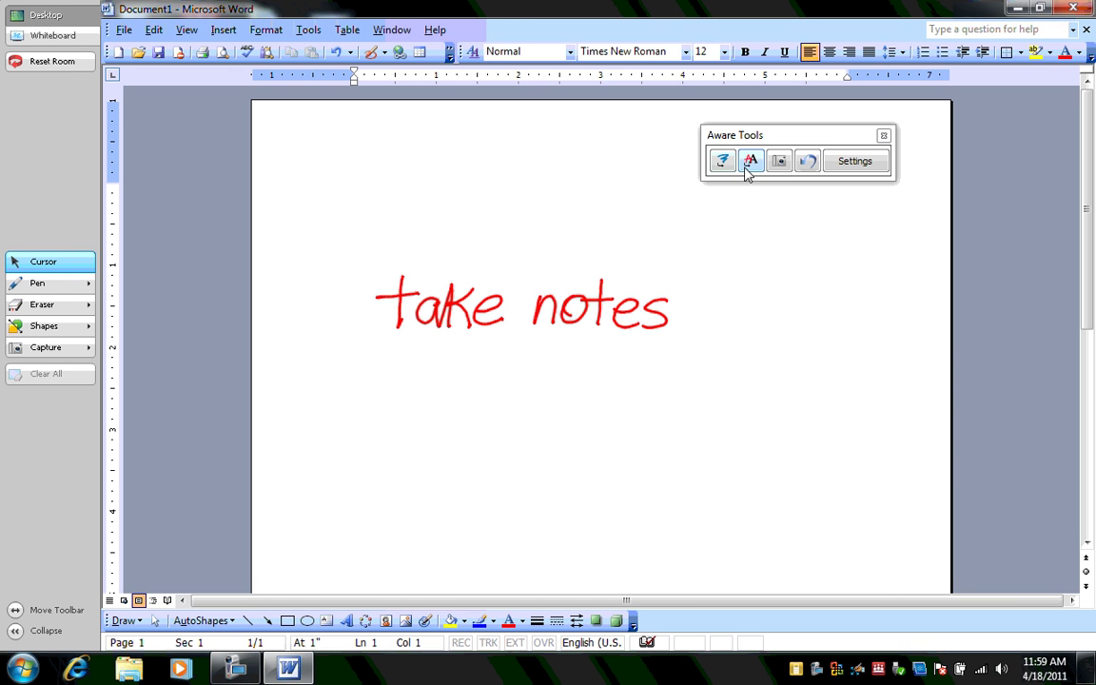
- Convert the red 'take notes' ink into typed text 'Take notes' with Insert as Text
click(752, 163)
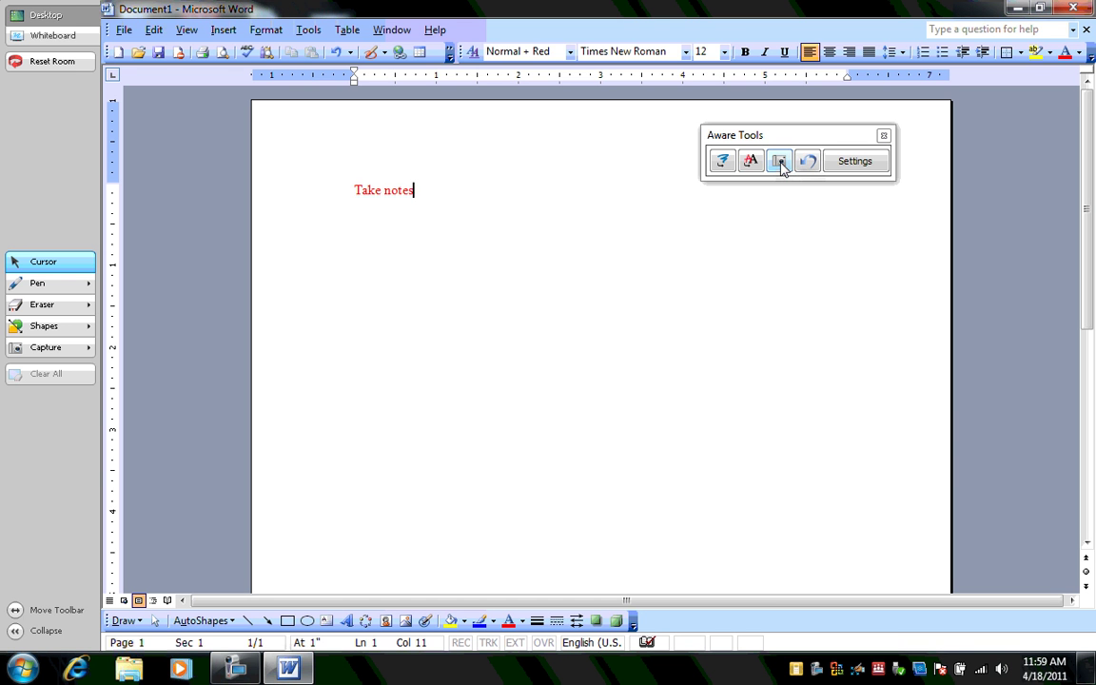
- Move Aware Tools up and handwrite an underlined red 'Demonstrate!'
drag(800, 140, 925, 31)
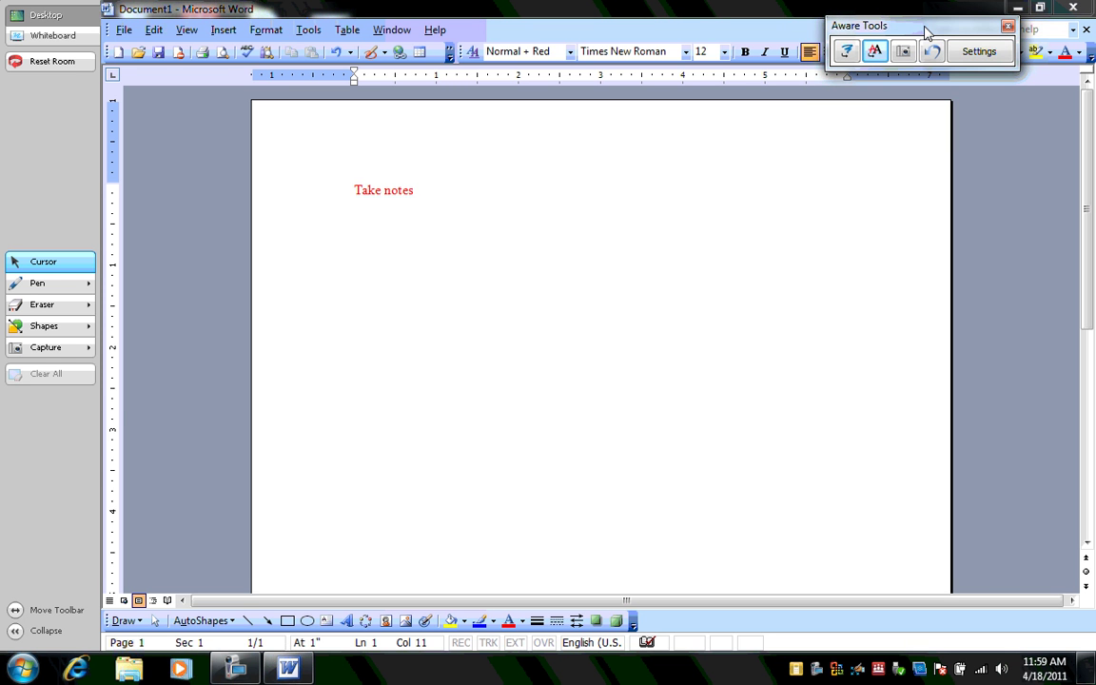
mouse_move(390, 267)
mouse_down()
mouse_move(376, 312)
mouse_move(457, 295)
mouse_move(483, 310)
mouse_move(513, 295)
mouse_move(533, 310)
mouse_move(567, 290)
mouse_move(590, 312)
mouse_move(614, 296)
mouse_move(655, 302)
mouse_move(633, 284)
mouse_up()
click(649, 331)
drag(649, 332, 328, 344)
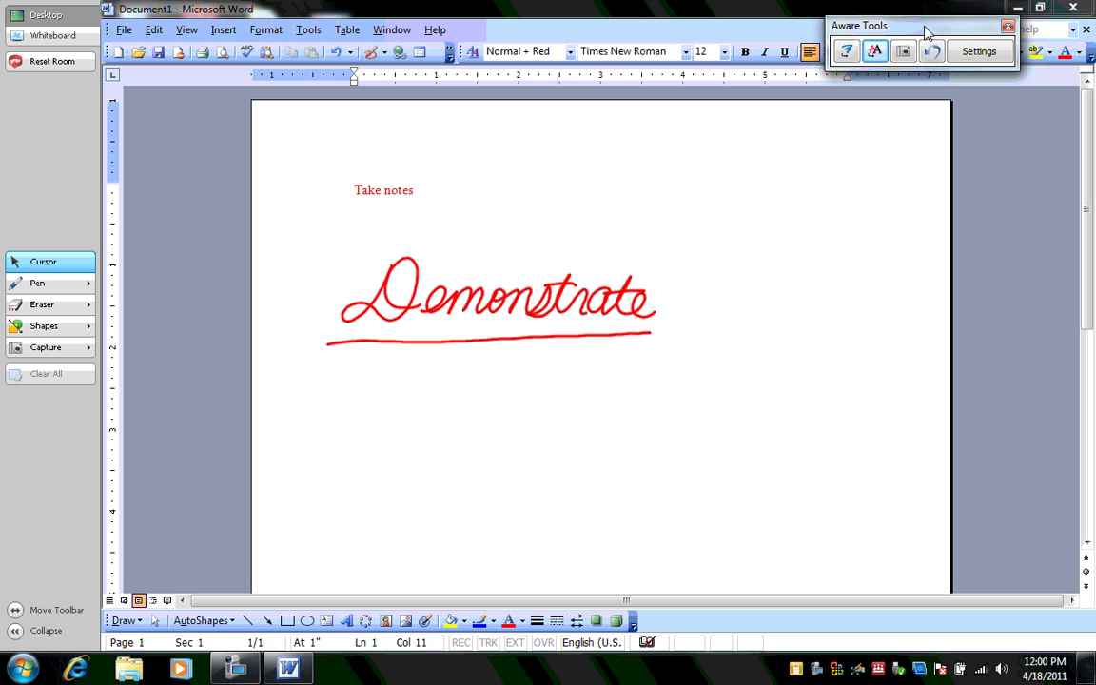
drag(690, 249, 679, 312)
click(674, 335)
- Draw a red smiley face below it and capture the page to the whiteboard with Save Ink Notes
drag(500, 369, 498, 409)
drag(515, 371, 513, 411)
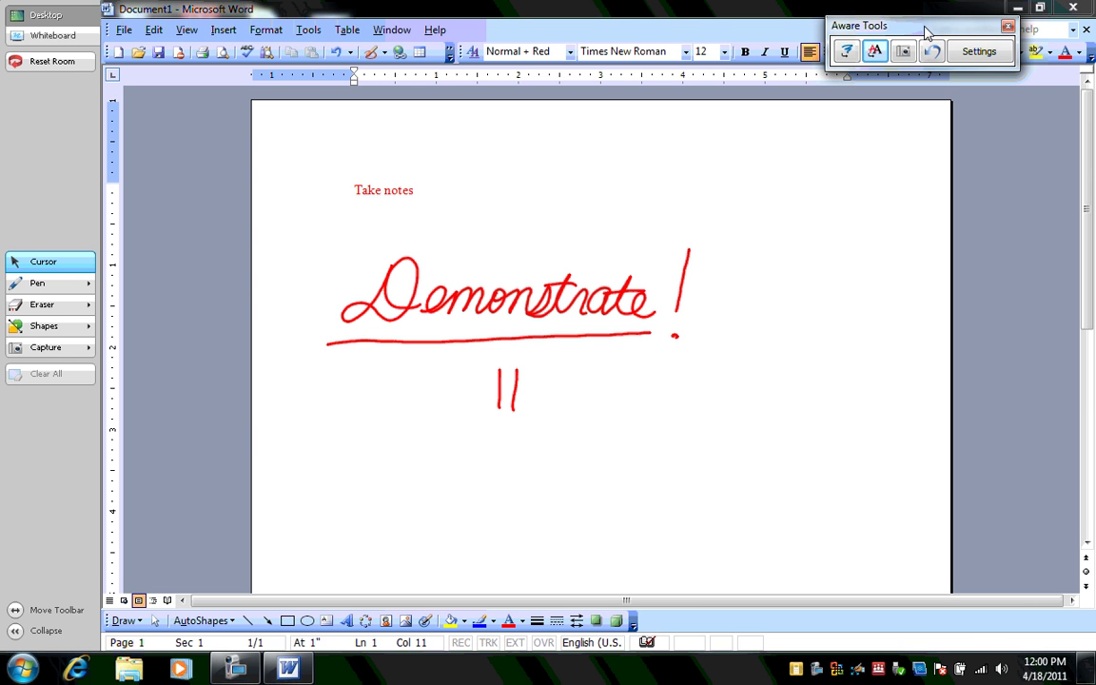
drag(467, 380, 550, 369)
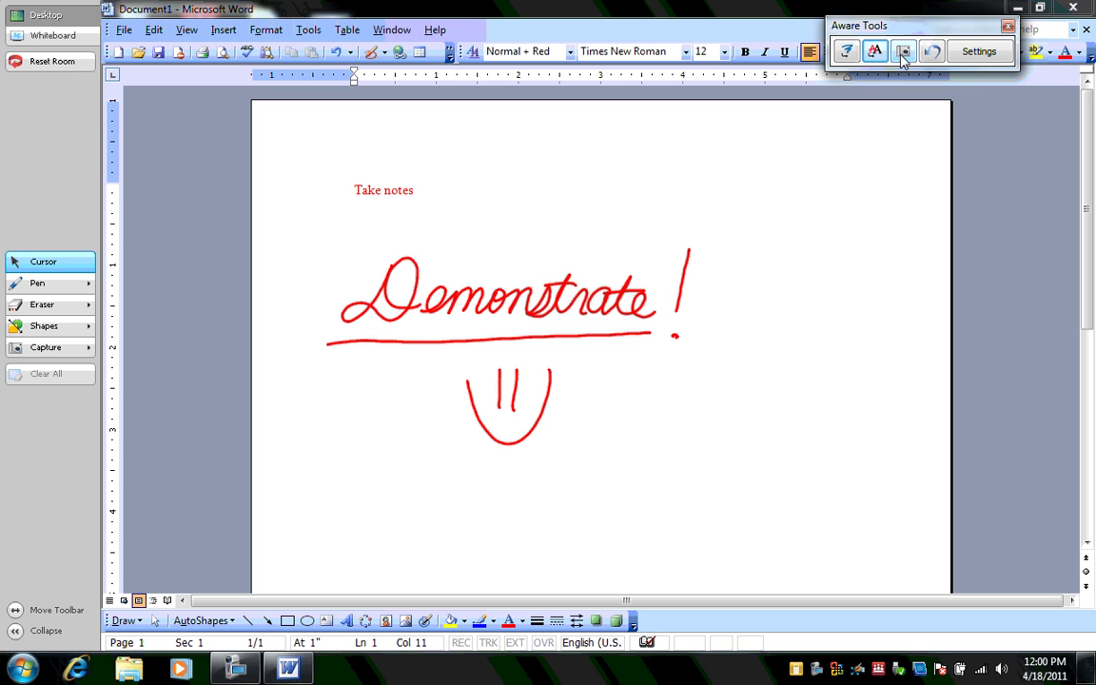
click(903, 54)
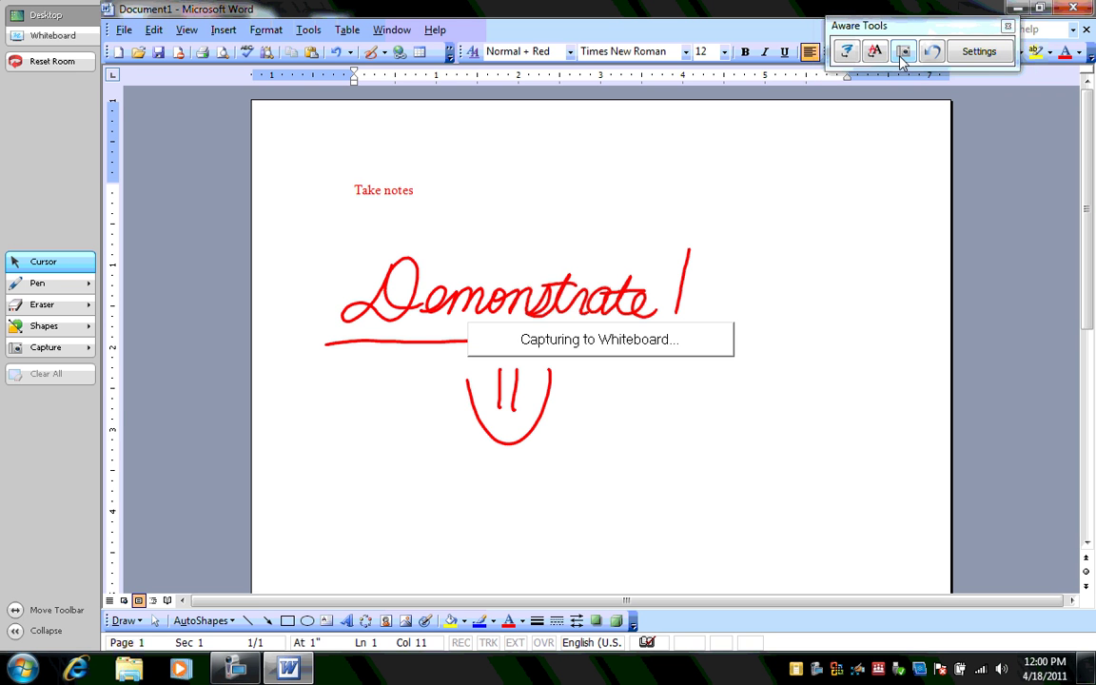
- On whiteboard page 4, resize and centre the captured Word page image, then test rotating it
click(61, 37)
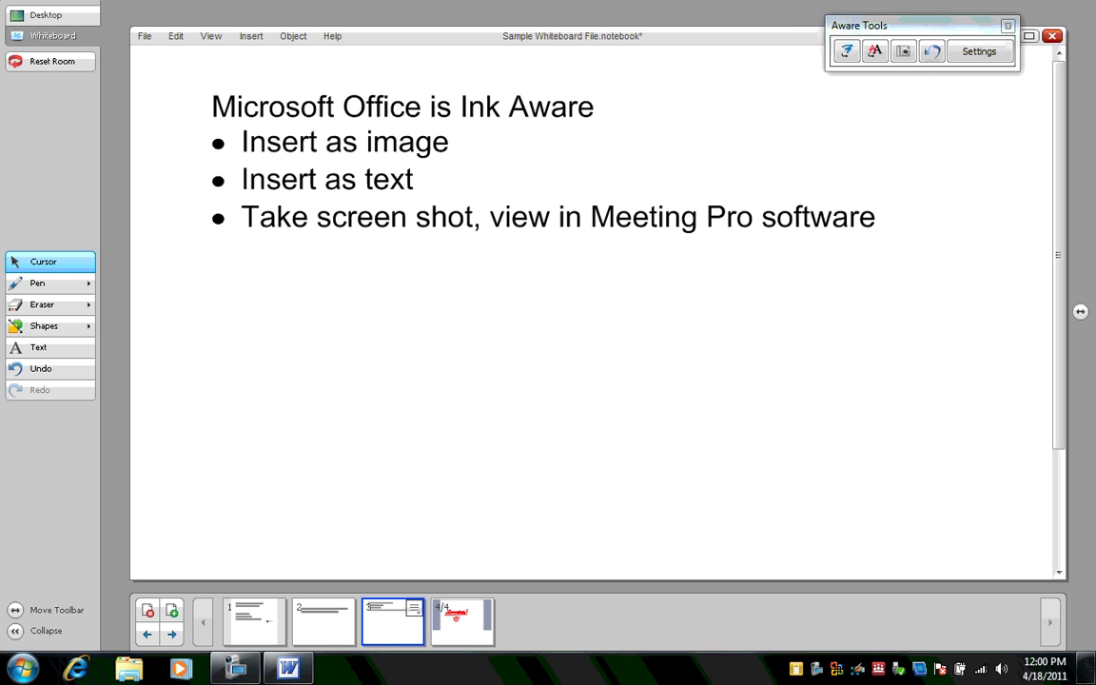
click(459, 623)
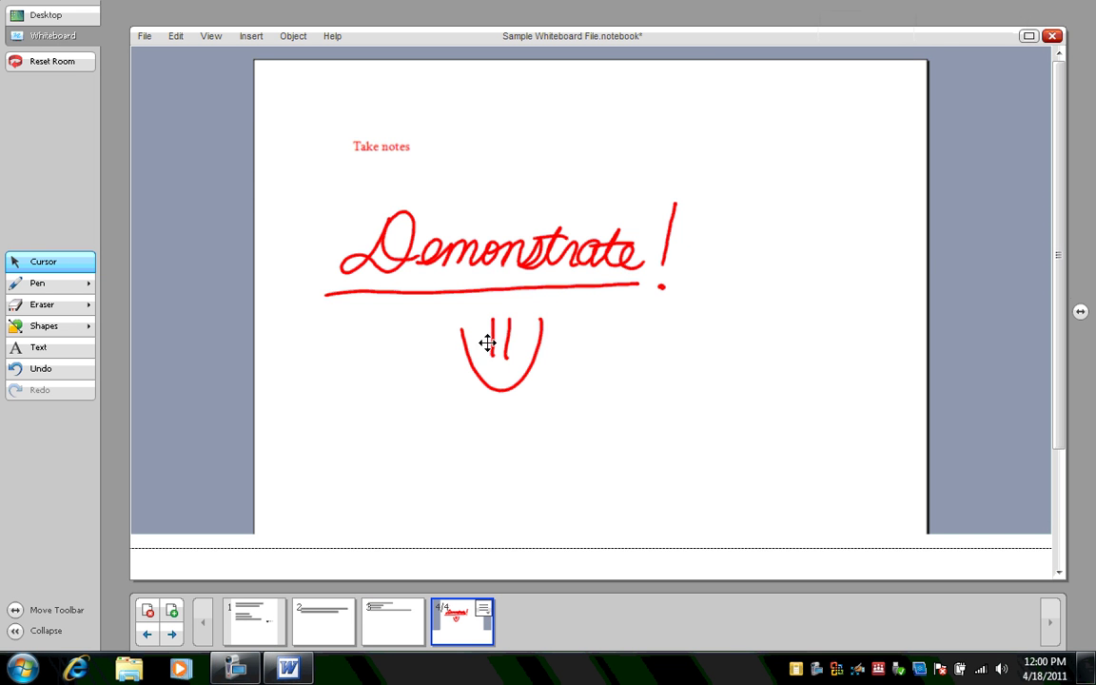
mouse_move(859, 453)
mouse_down()
mouse_move(531, 290)
mouse_move(403, 197)
mouse_up()
drag(275, 115, 678, 281)
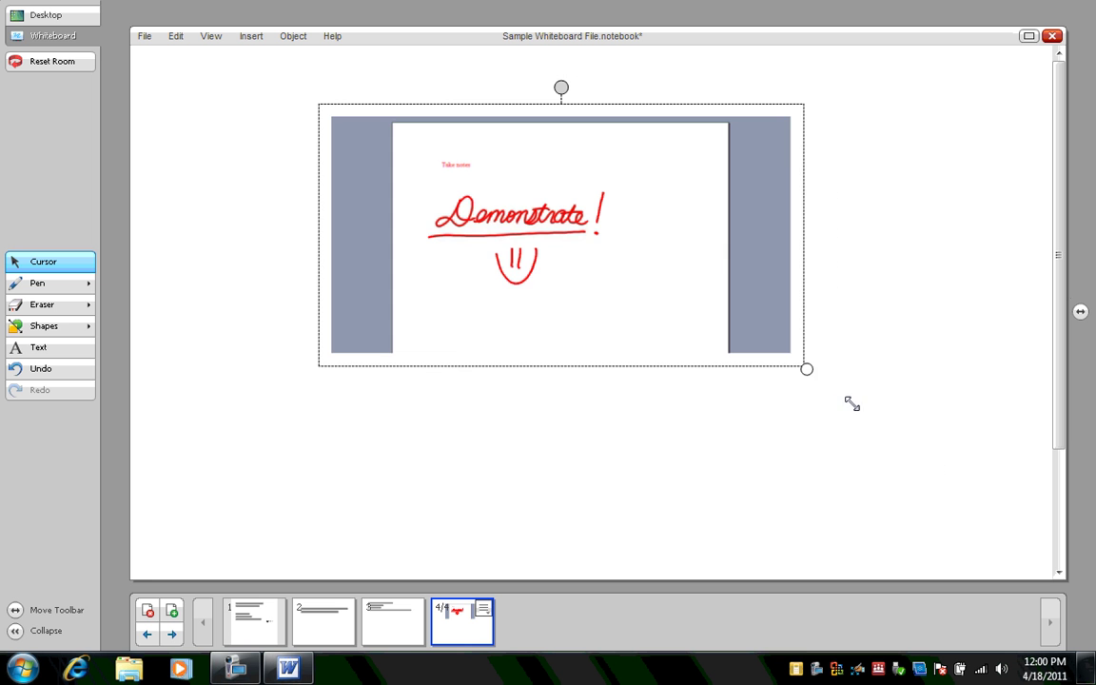
drag(806, 369, 849, 392)
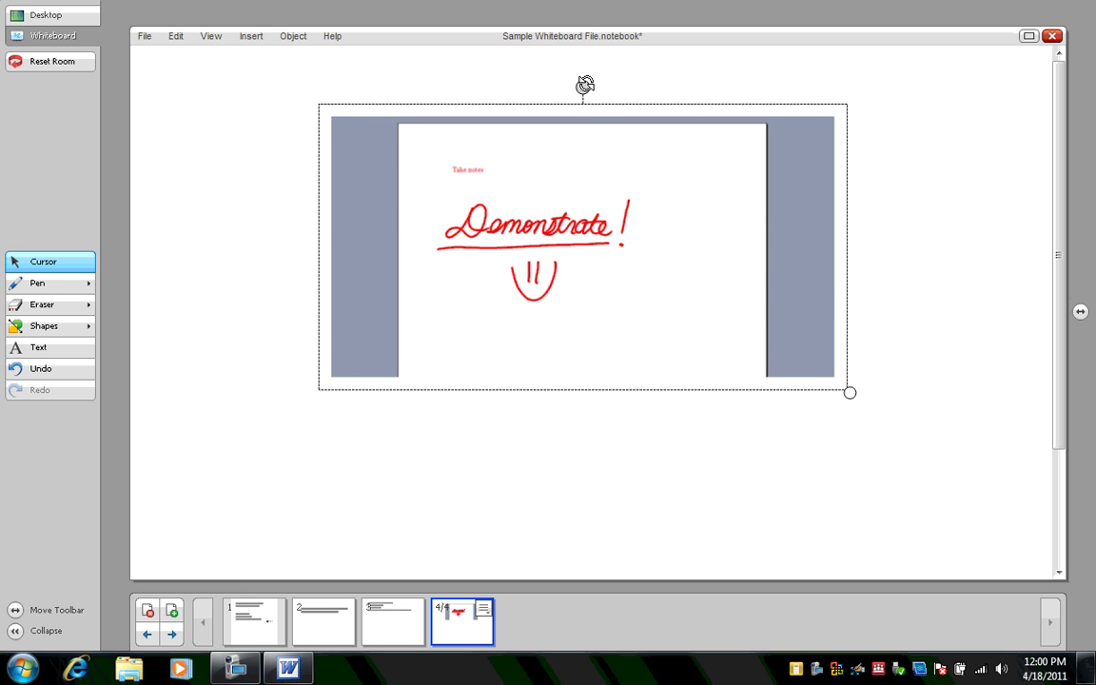
drag(585, 85, 582, 87)
- Return to page 1, the Presentation Products title slide
click(245, 616)
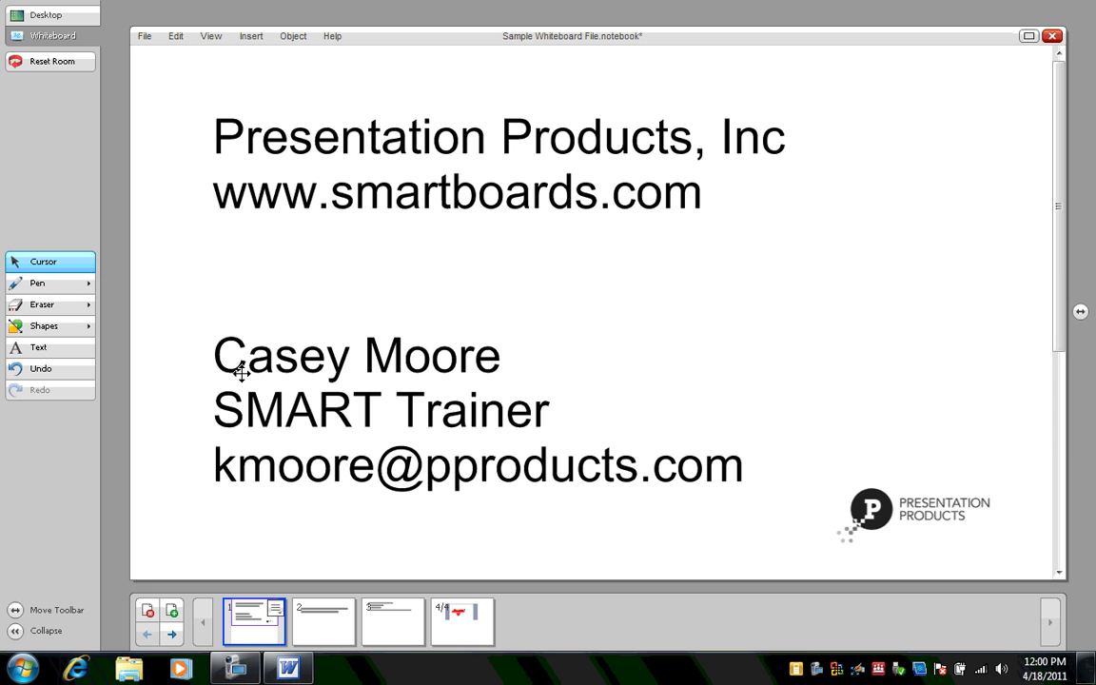